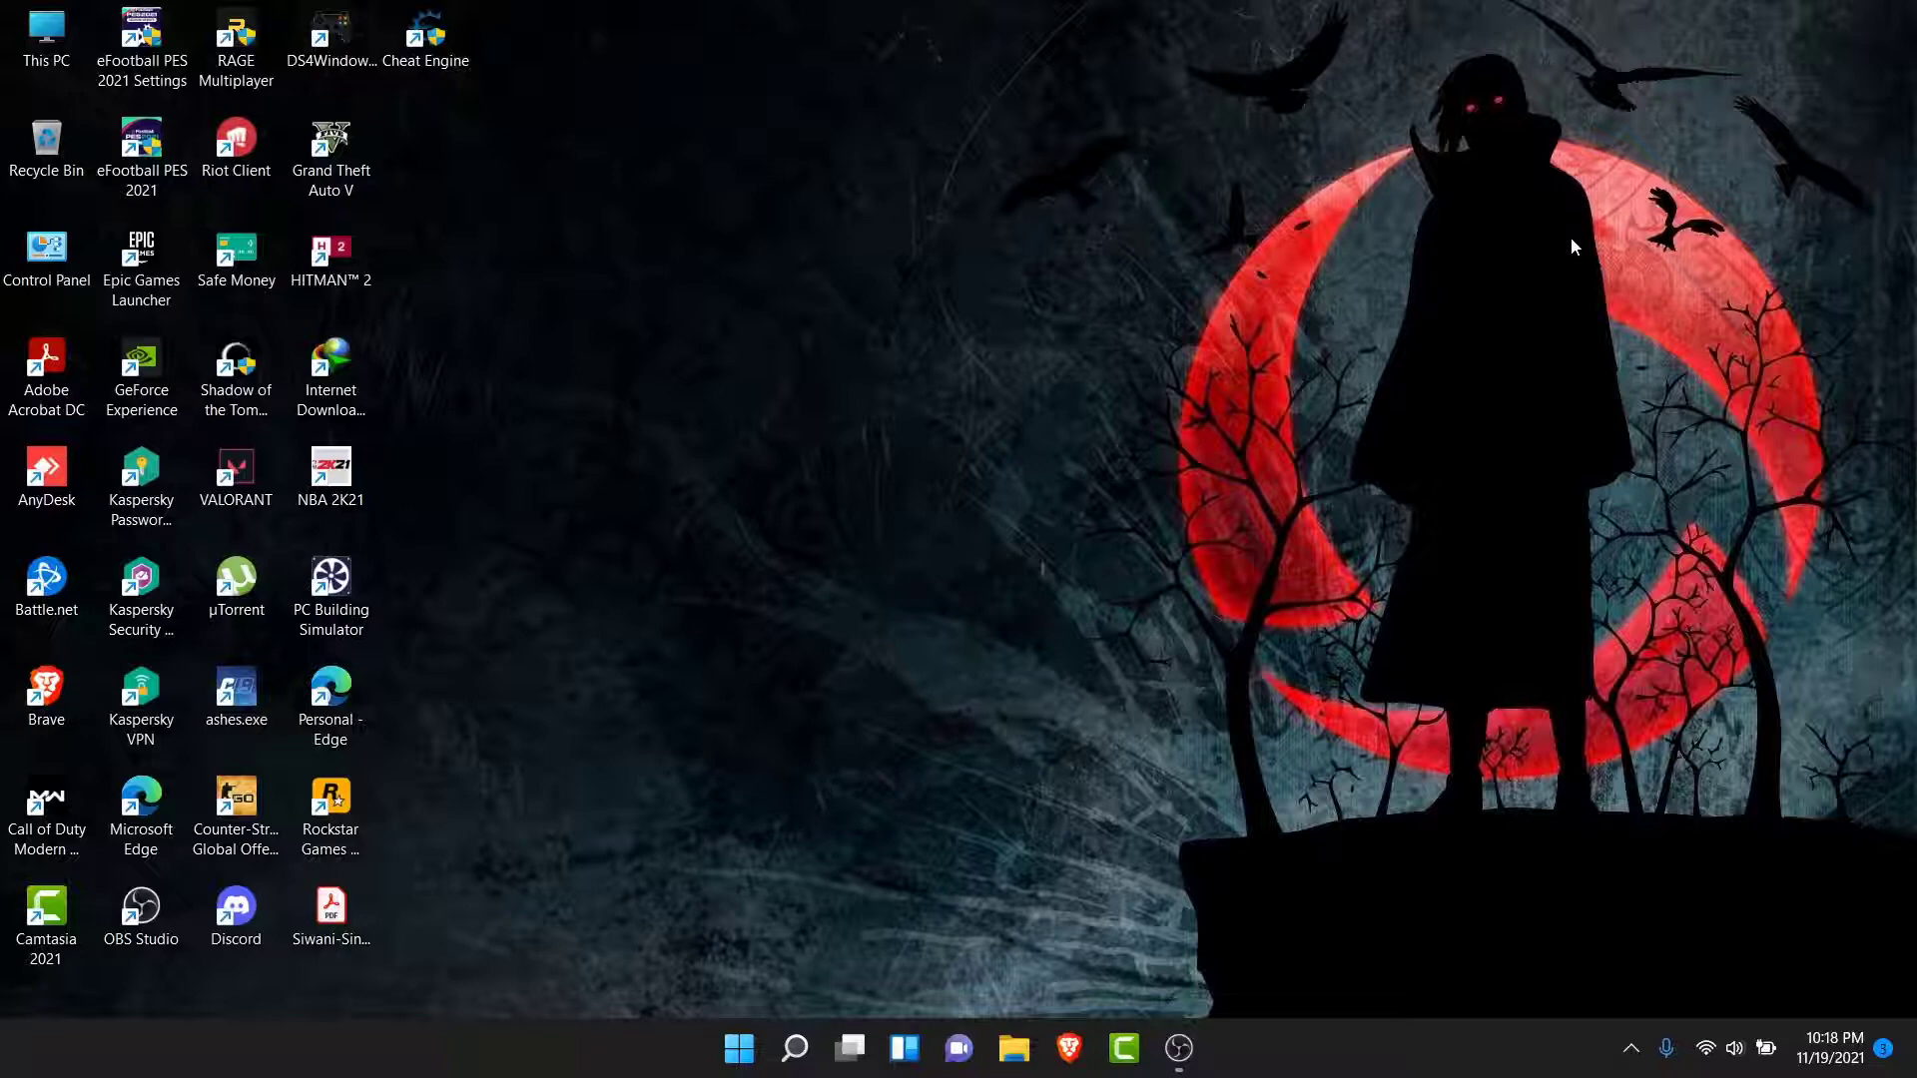
Launch Brave from the taskbar and navigate to protonmail.com
{"action": "left_click", "coordinate": [1068, 1046]}
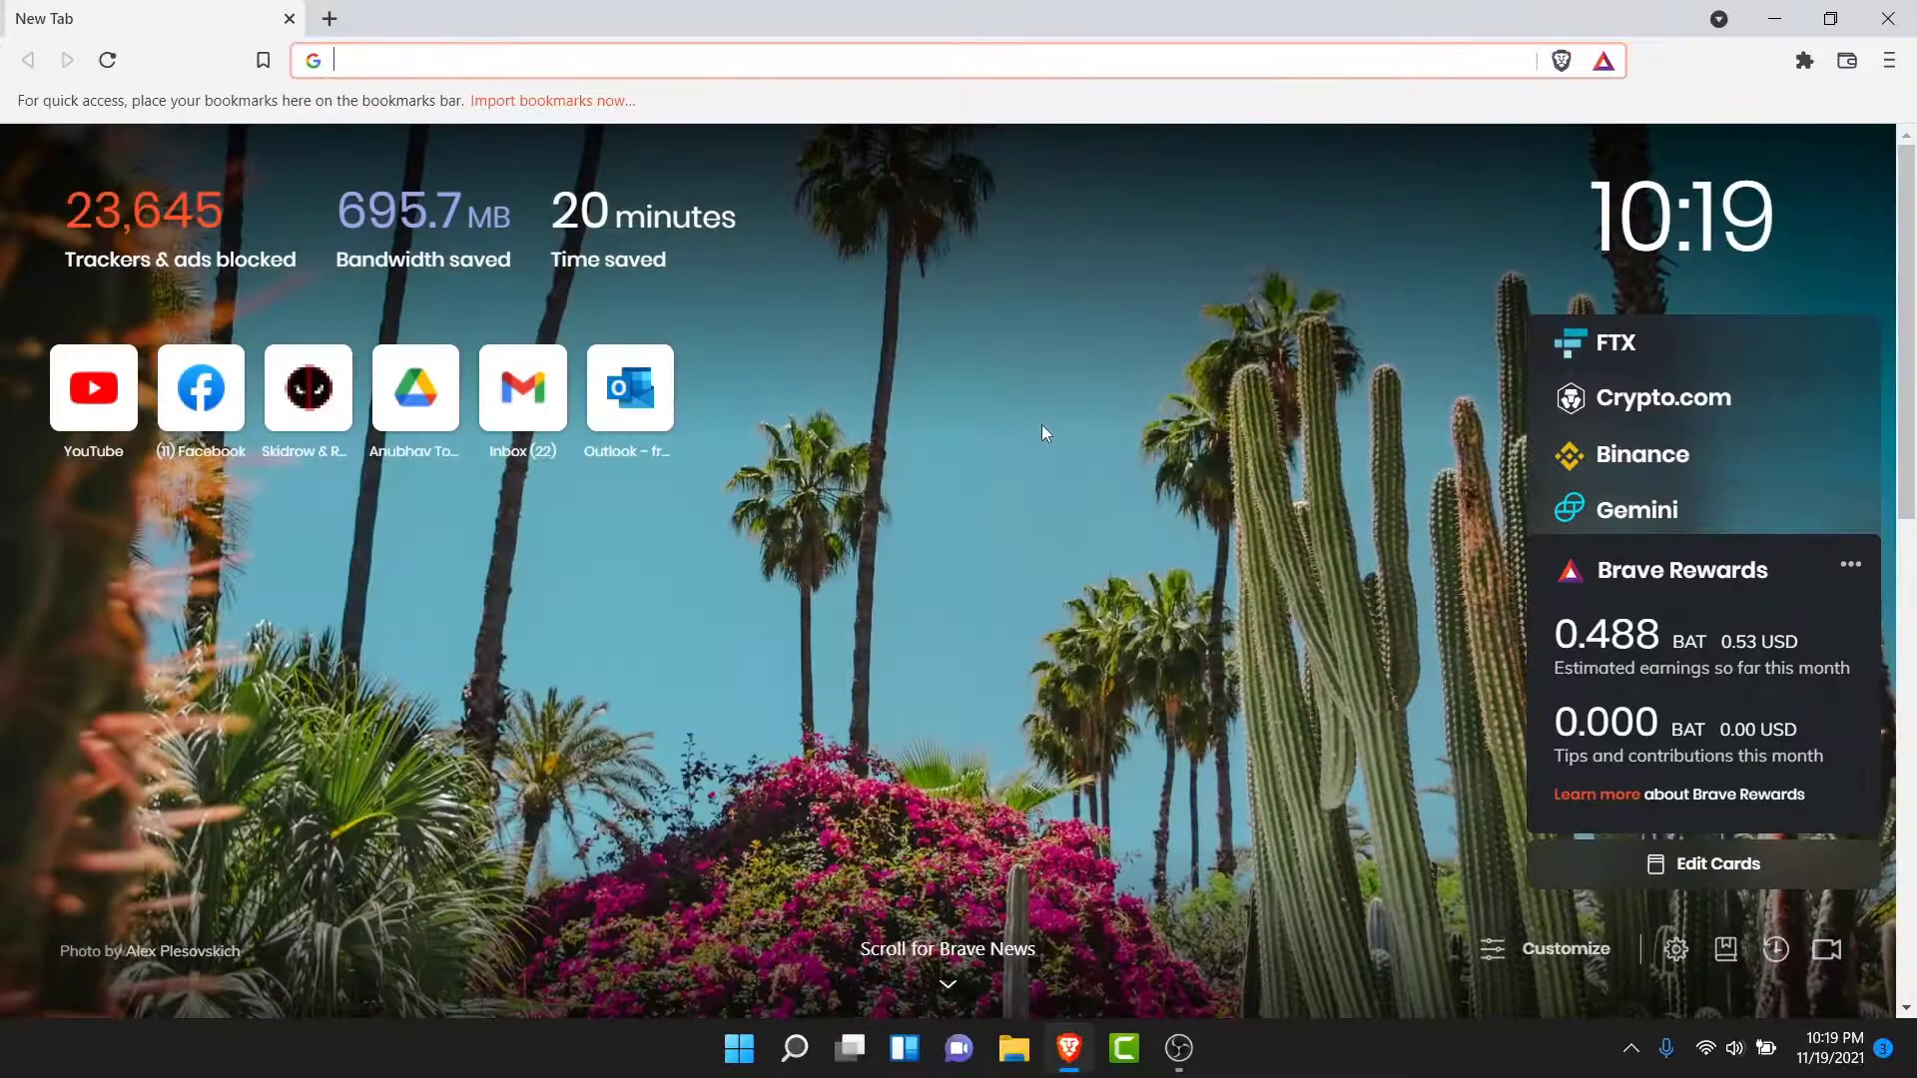
{"action": "type", "text": "pro"}
{"action": "key", "text": "Return"}
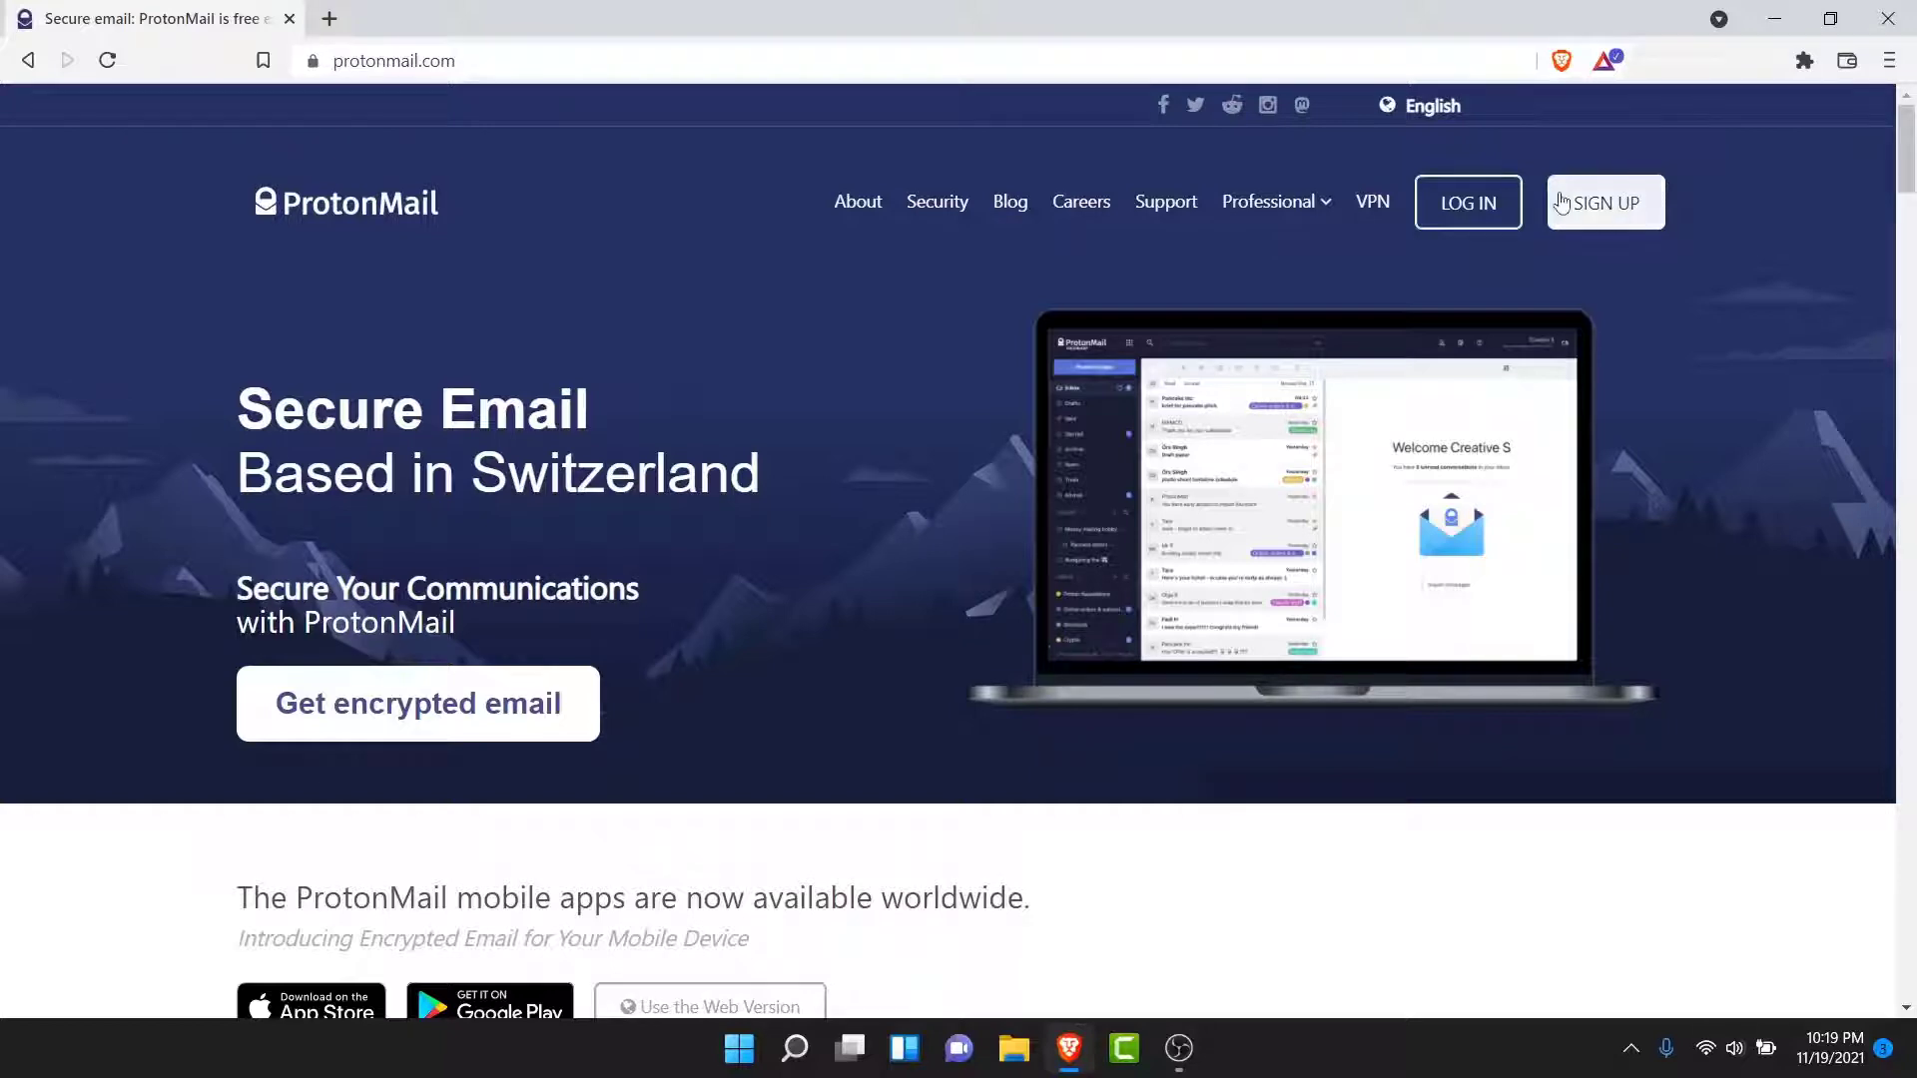
Go to the ProtonMail sign-in page and fill in the username and pasted password
{"action": "left_click", "coordinate": [1486, 203]}
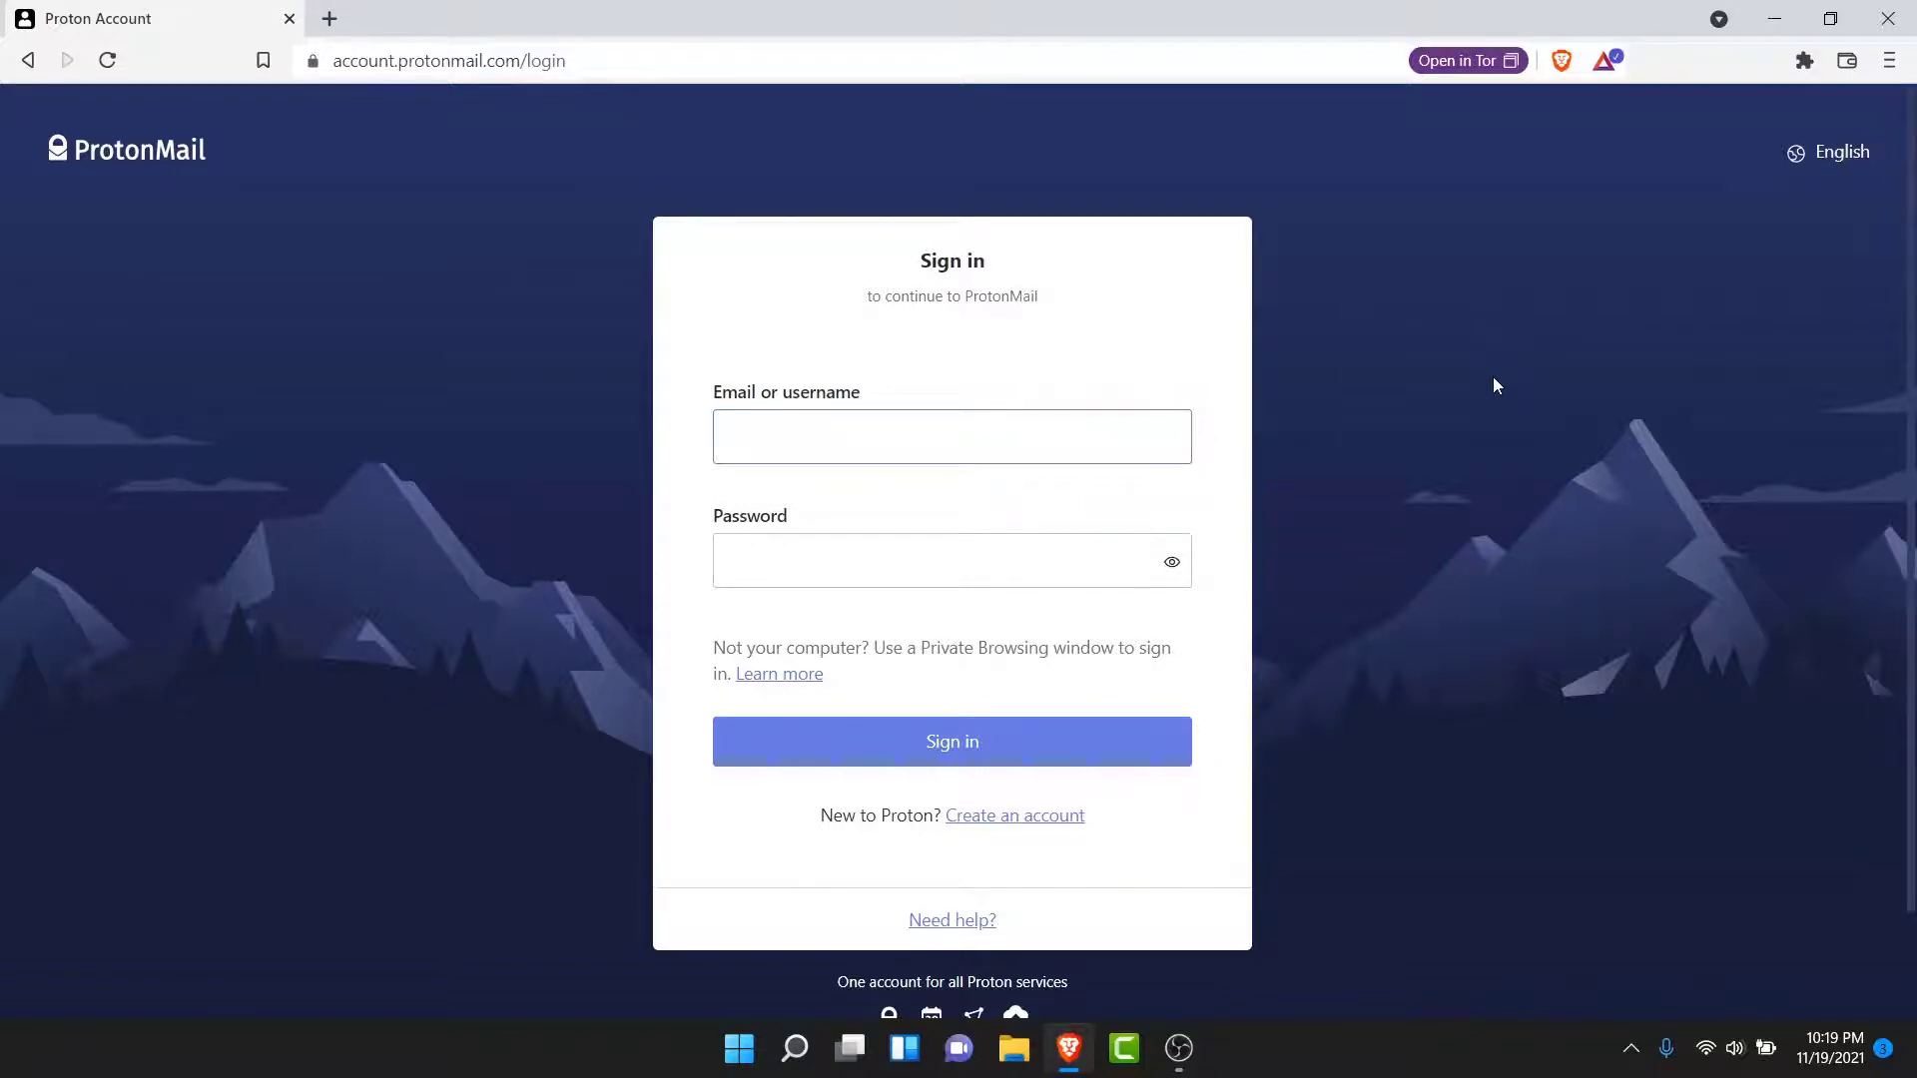
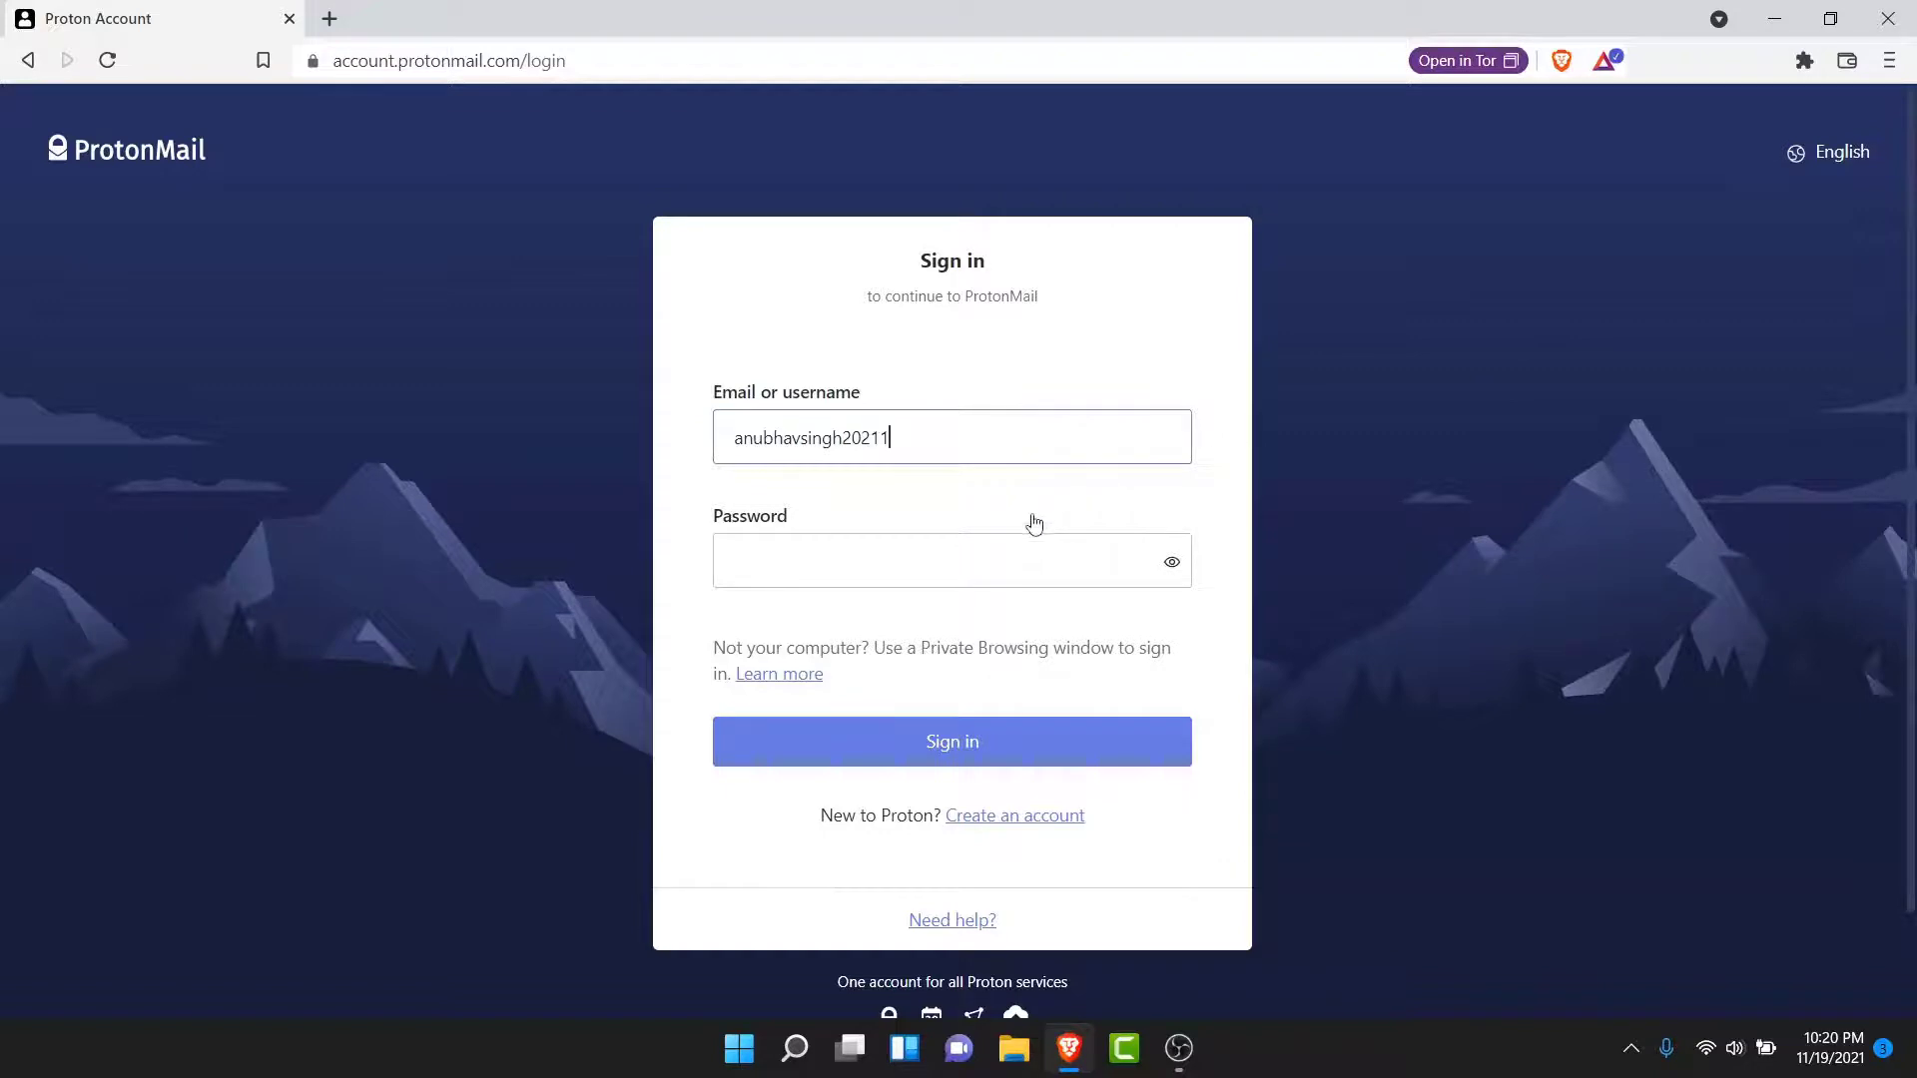
{"action": "left_click", "coordinate": [968, 561]}
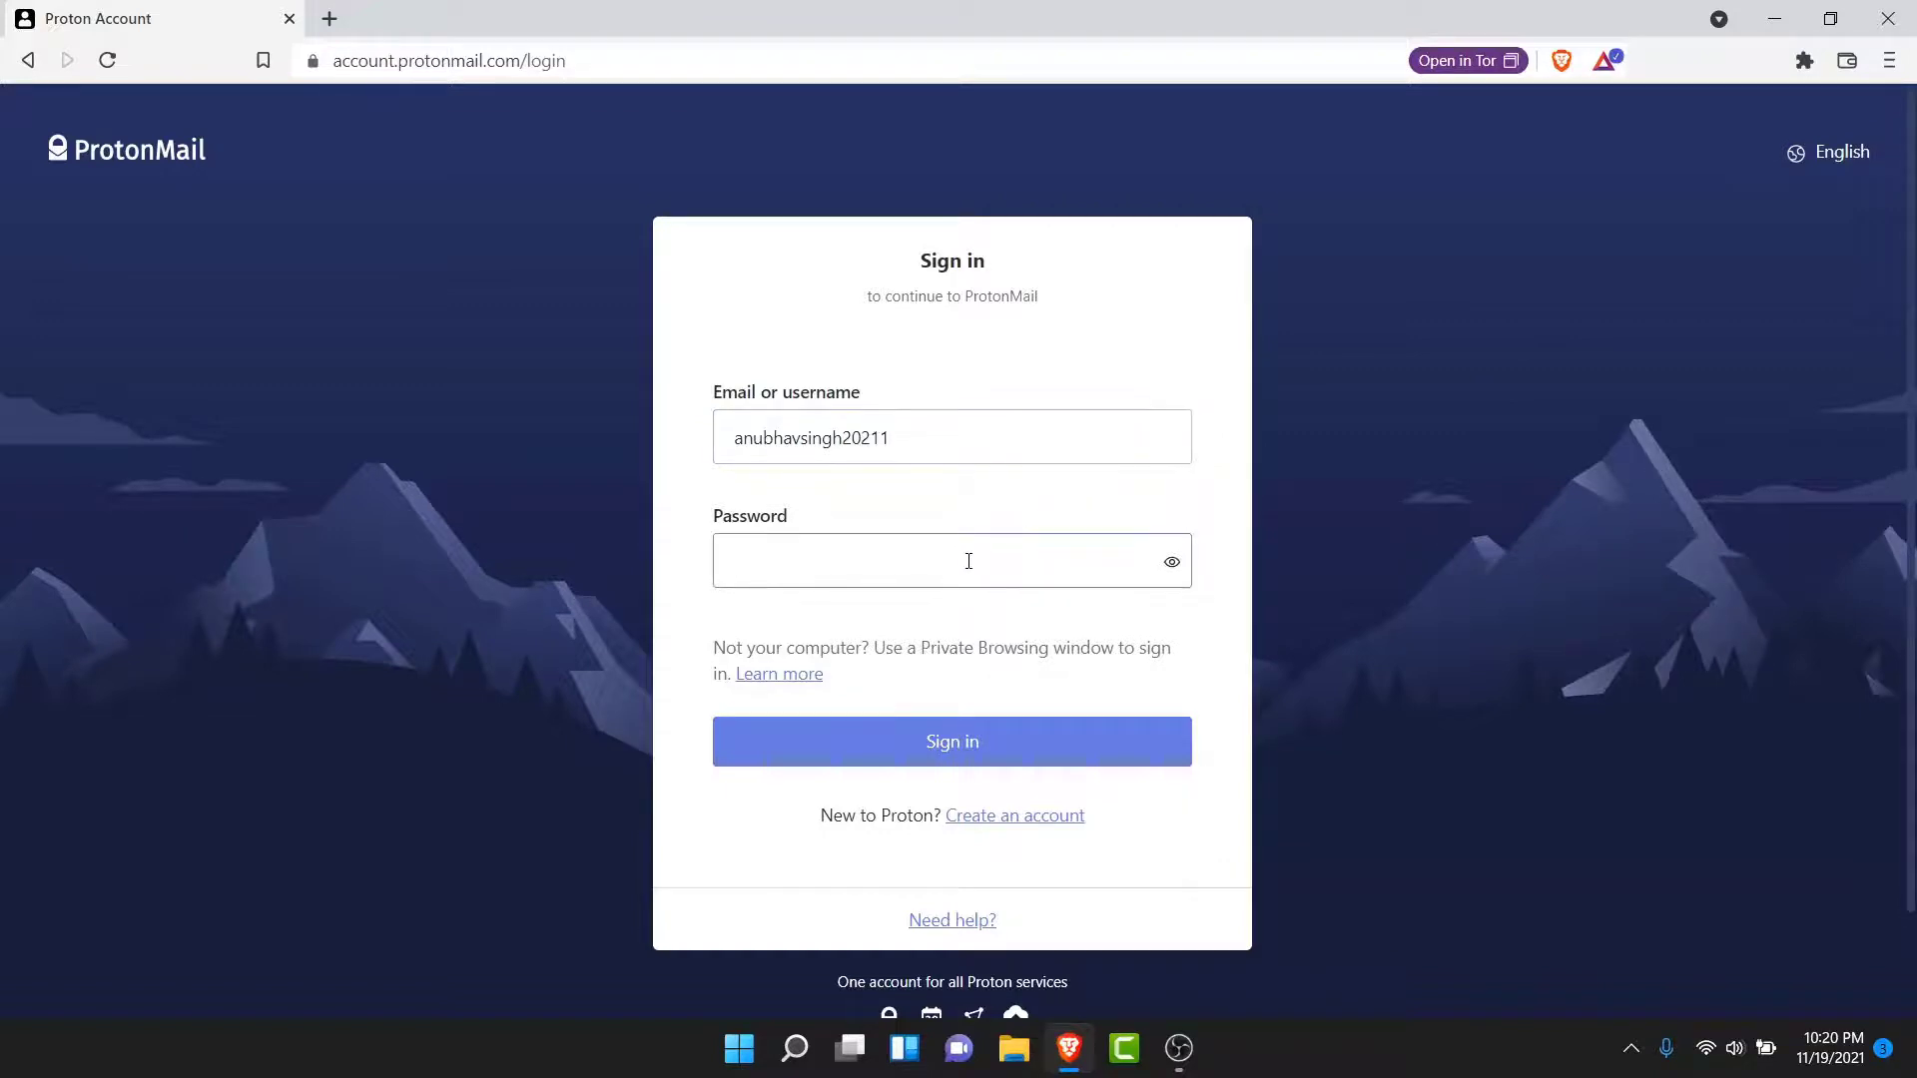
{"action": "key", "text": "ctrl+v"}
Sign in and let the ProtonMail inbox load with its three welcome messages
{"action": "left_click", "coordinate": [945, 763]}
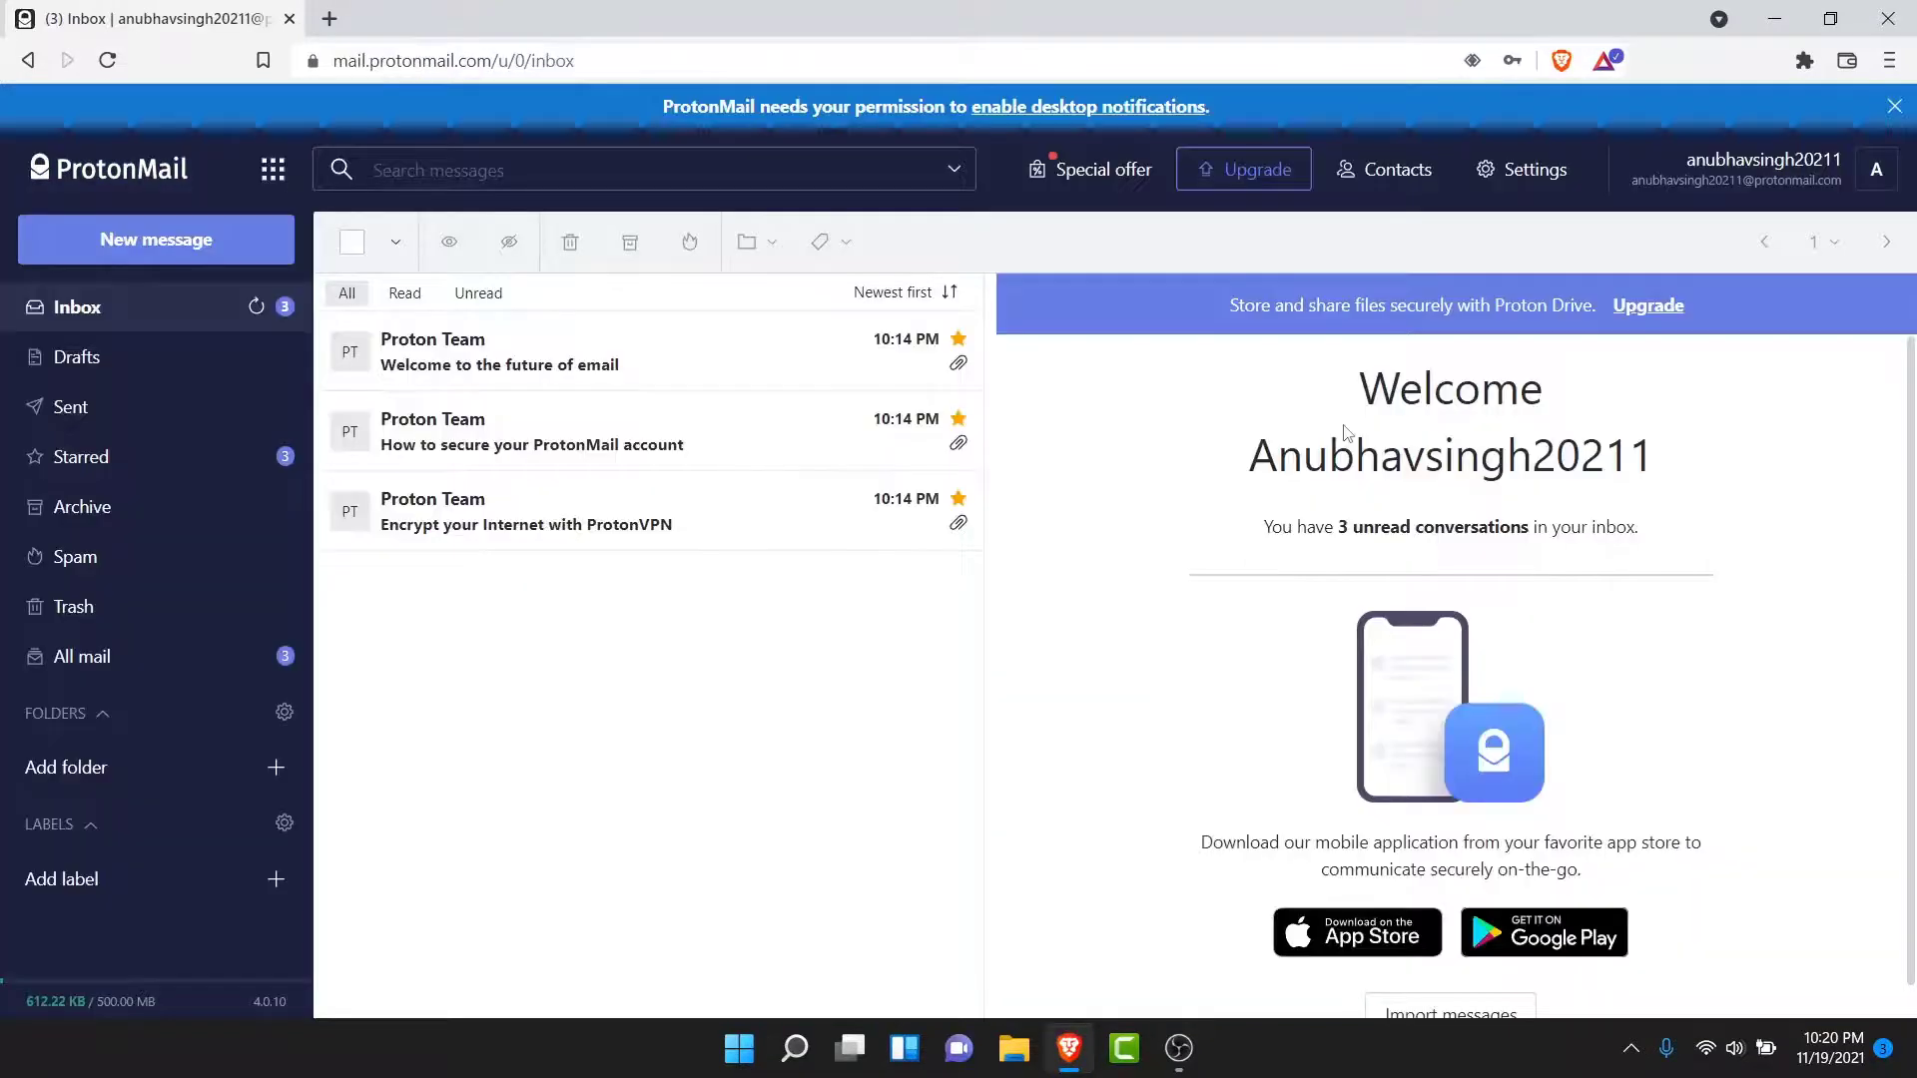